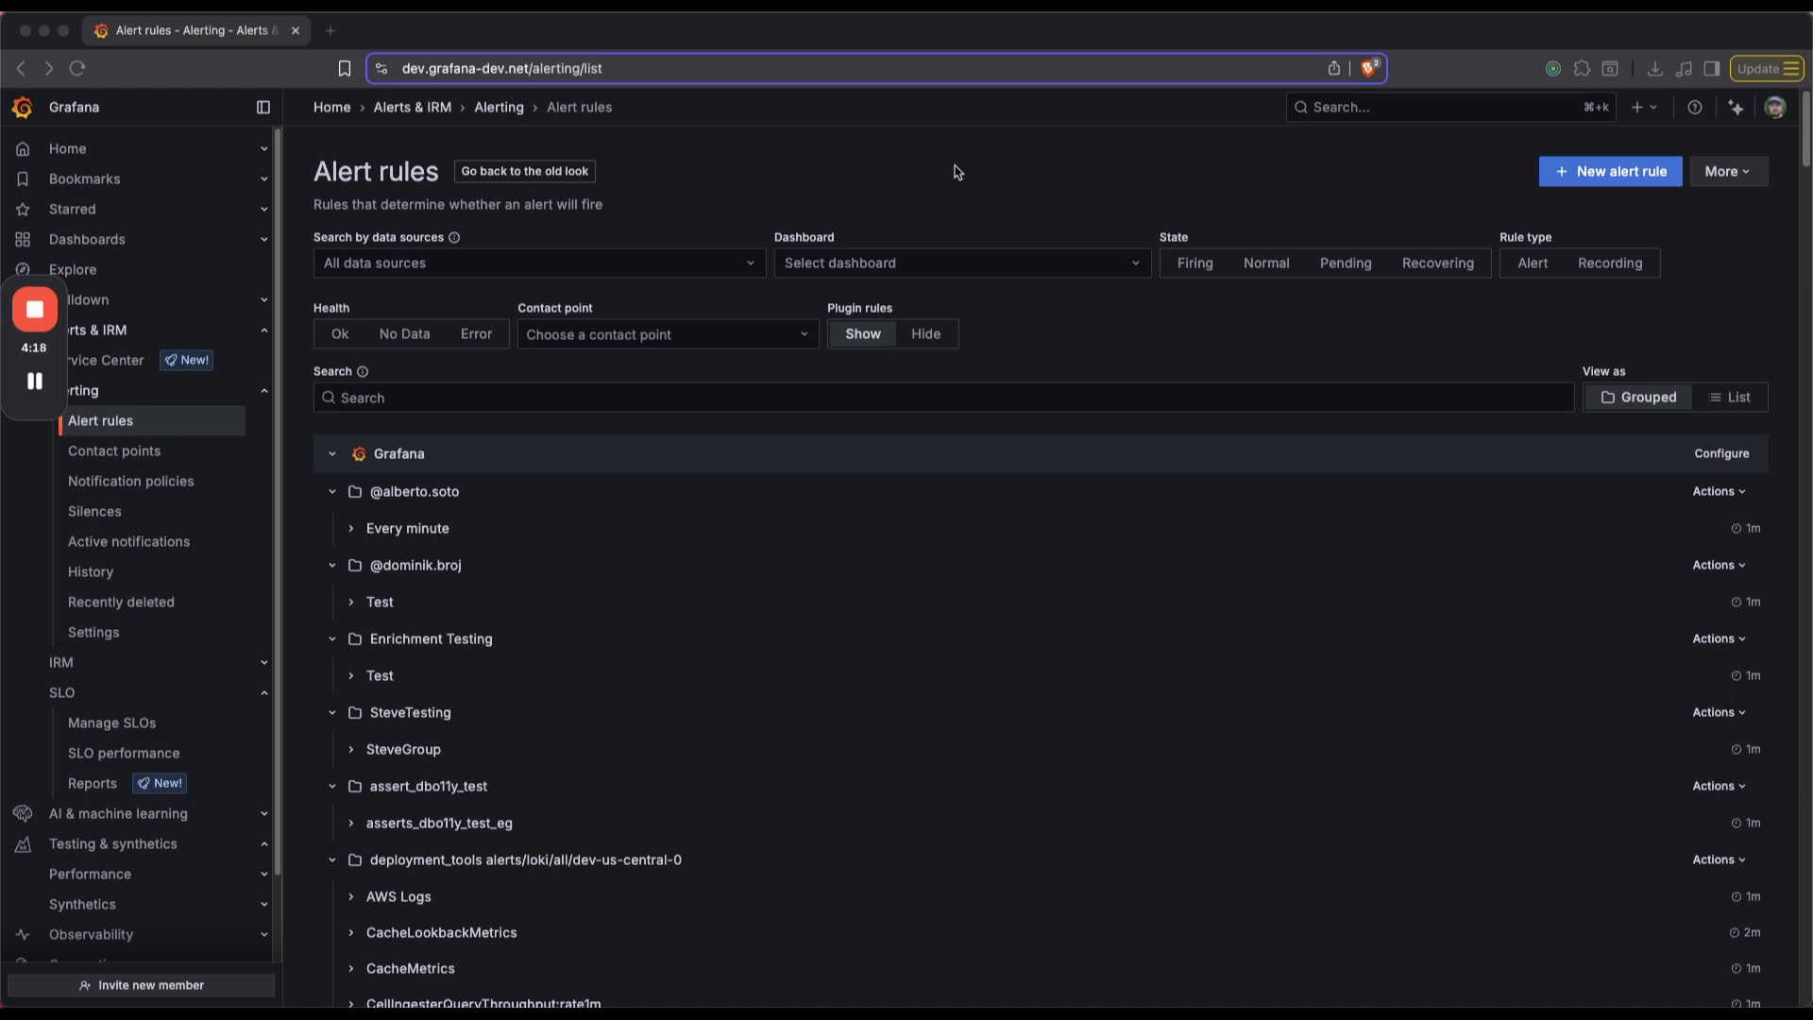
Expand the 'Every minute' group, switch to List view, and review the k6APISyncAPISIXRouteFailed rule details.
{"action": "left_click", "coordinate": [350, 530]}
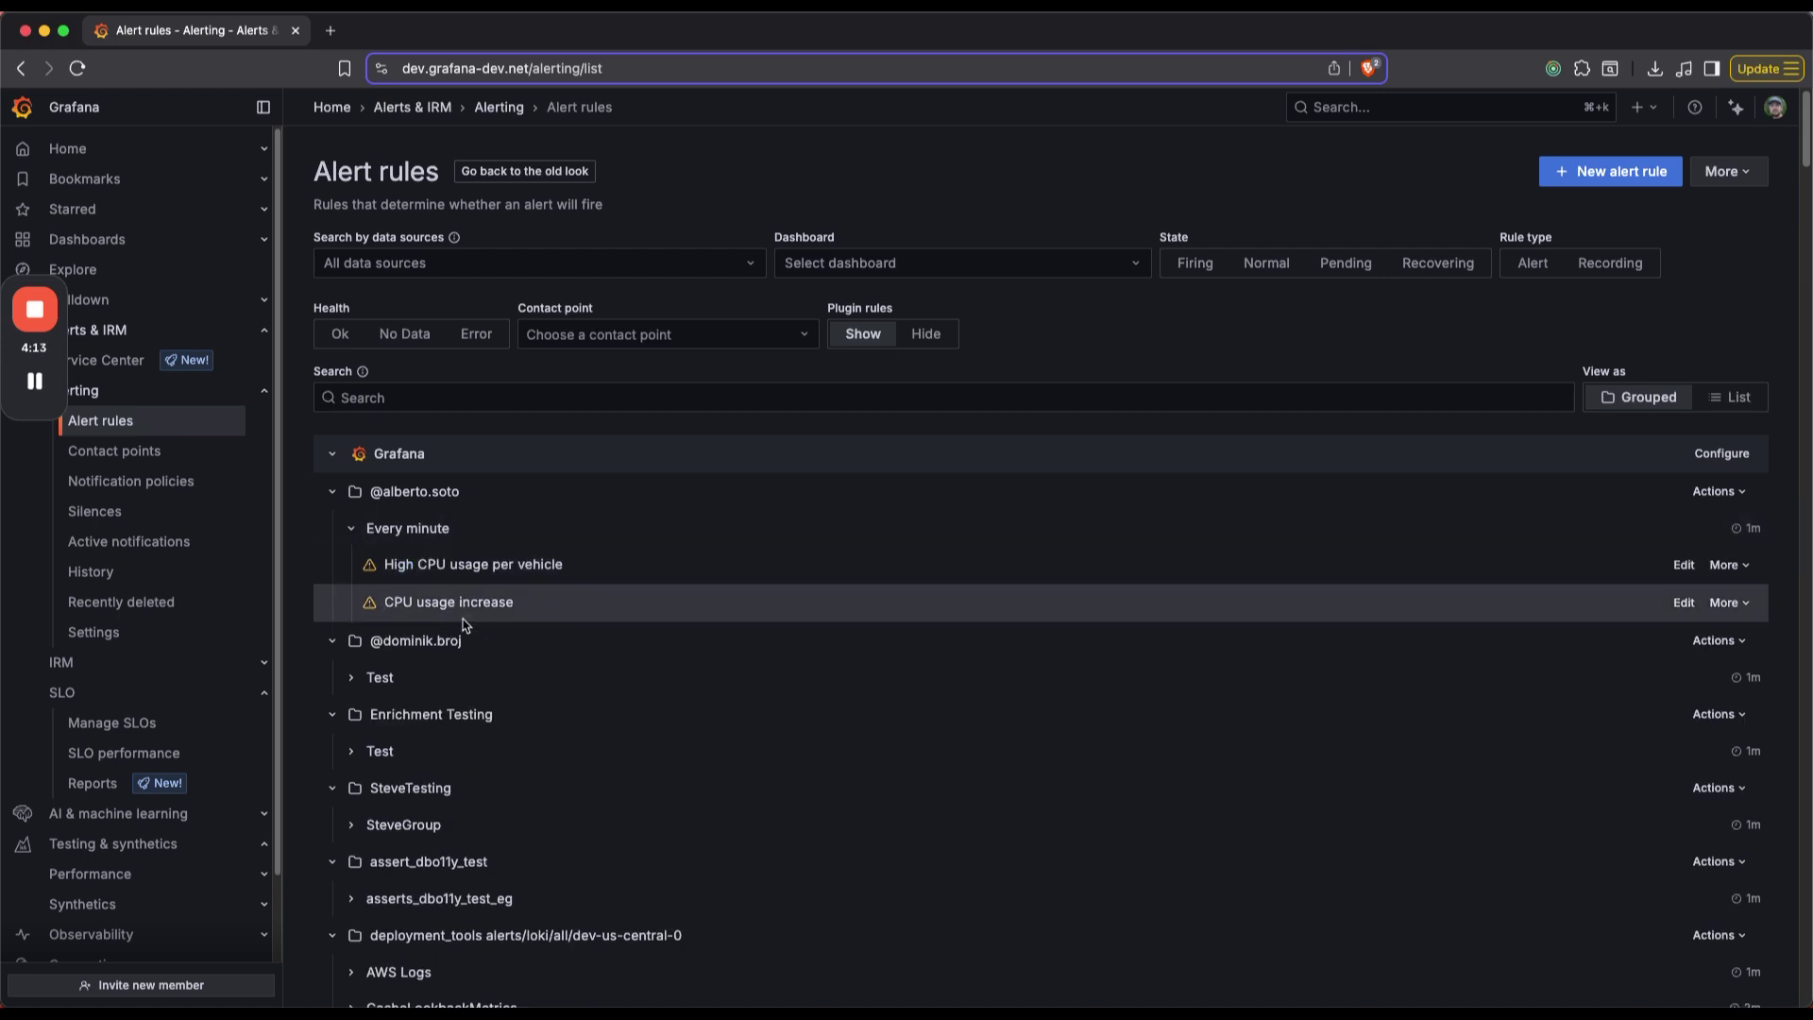
{"action": "left_click", "coordinate": [1739, 397]}
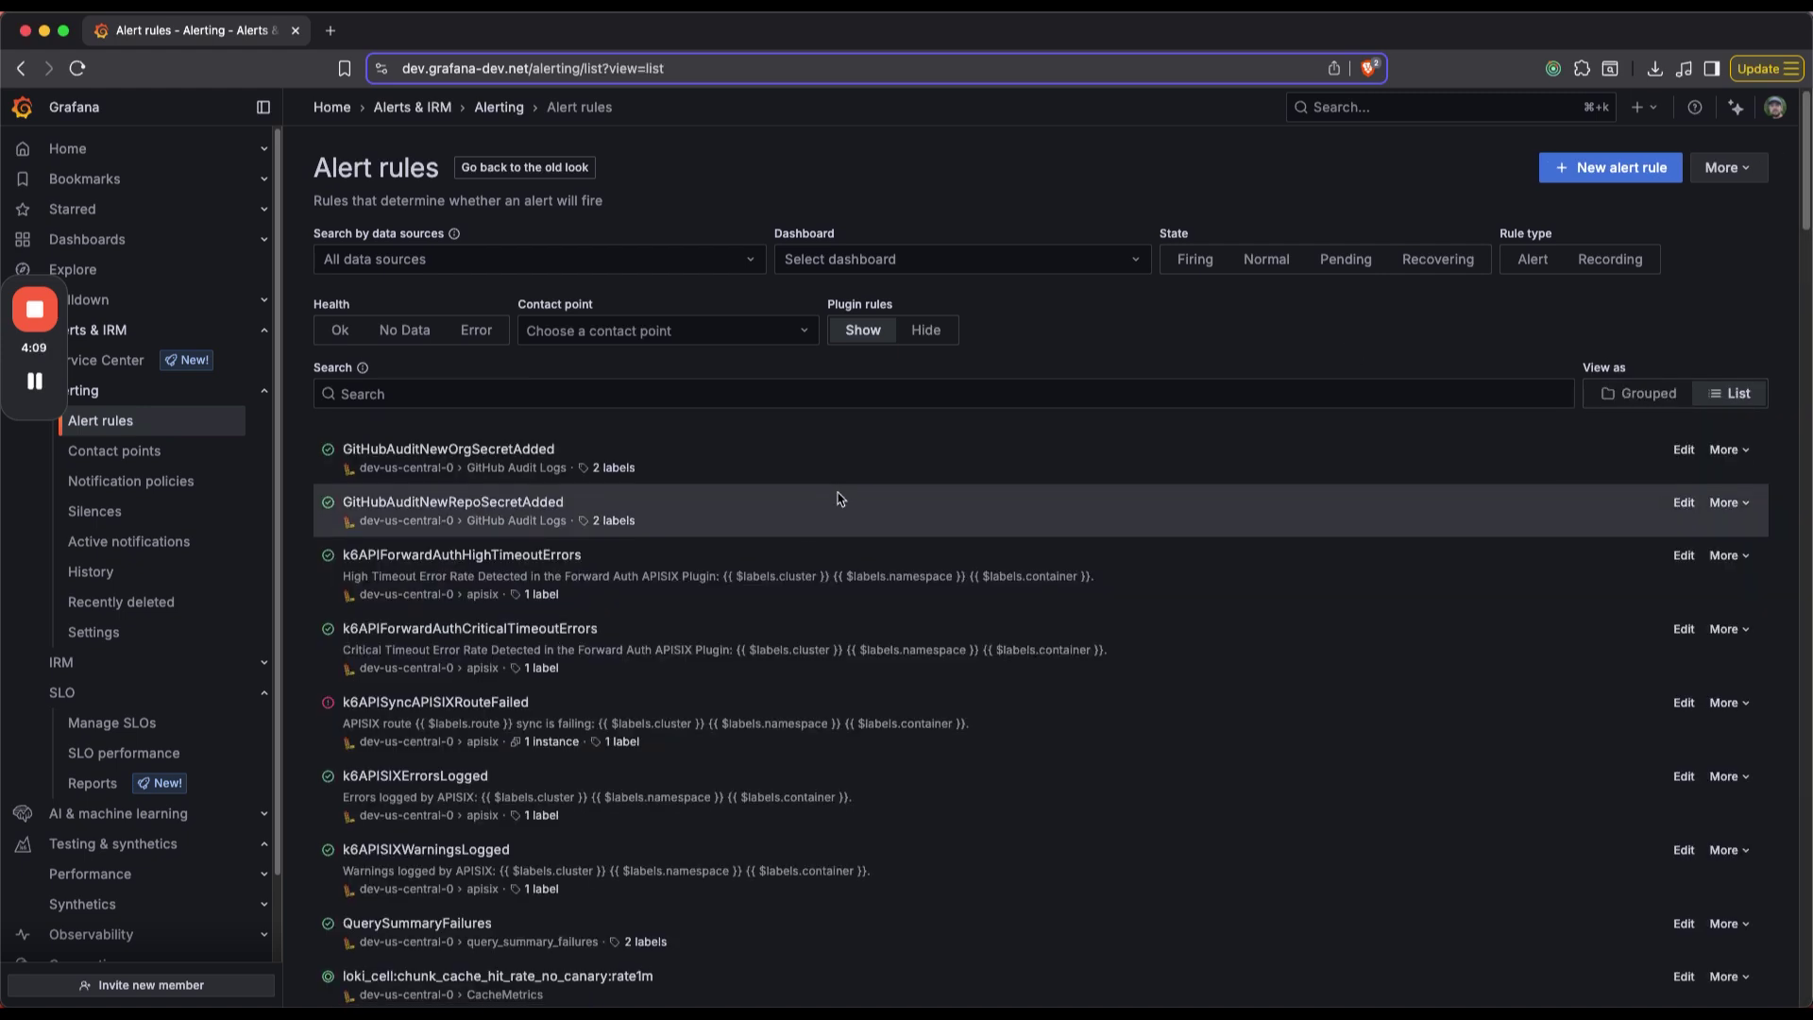
{"action": "scroll", "coordinate": [838, 498], "scroll_direction": "down", "scroll_amount": 4}
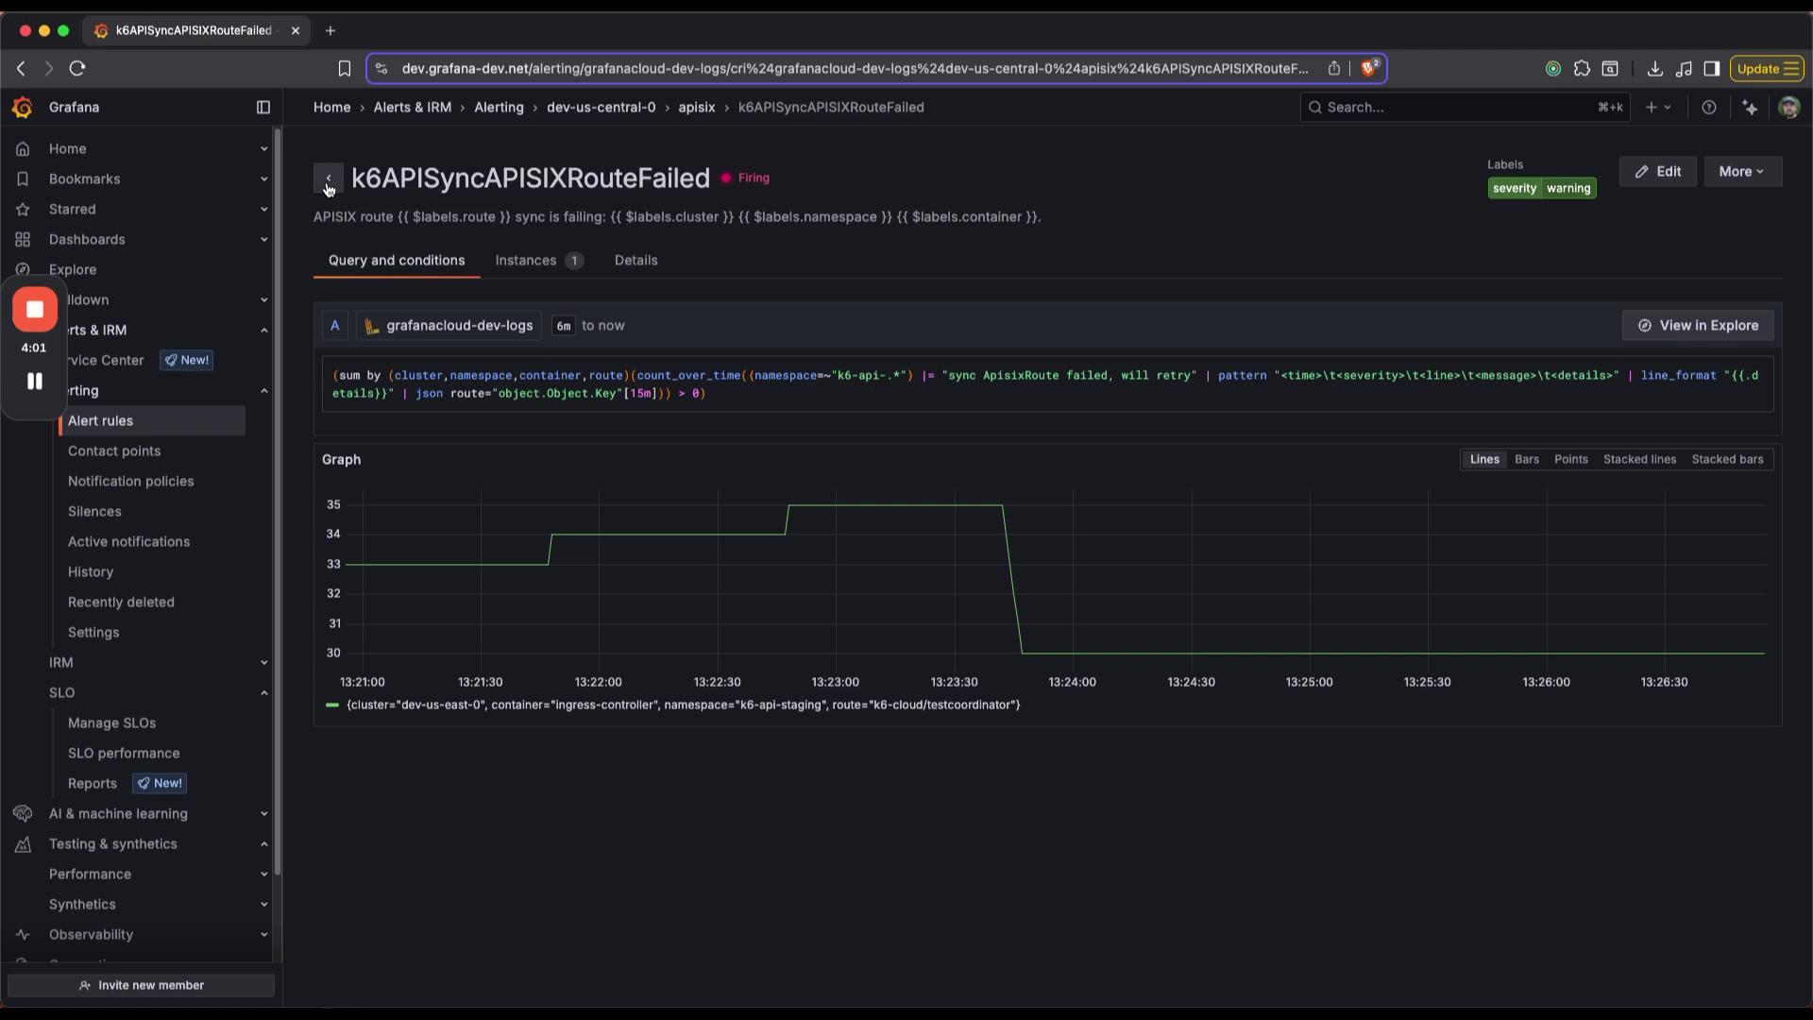
{"action": "left_click", "coordinate": [329, 178]}
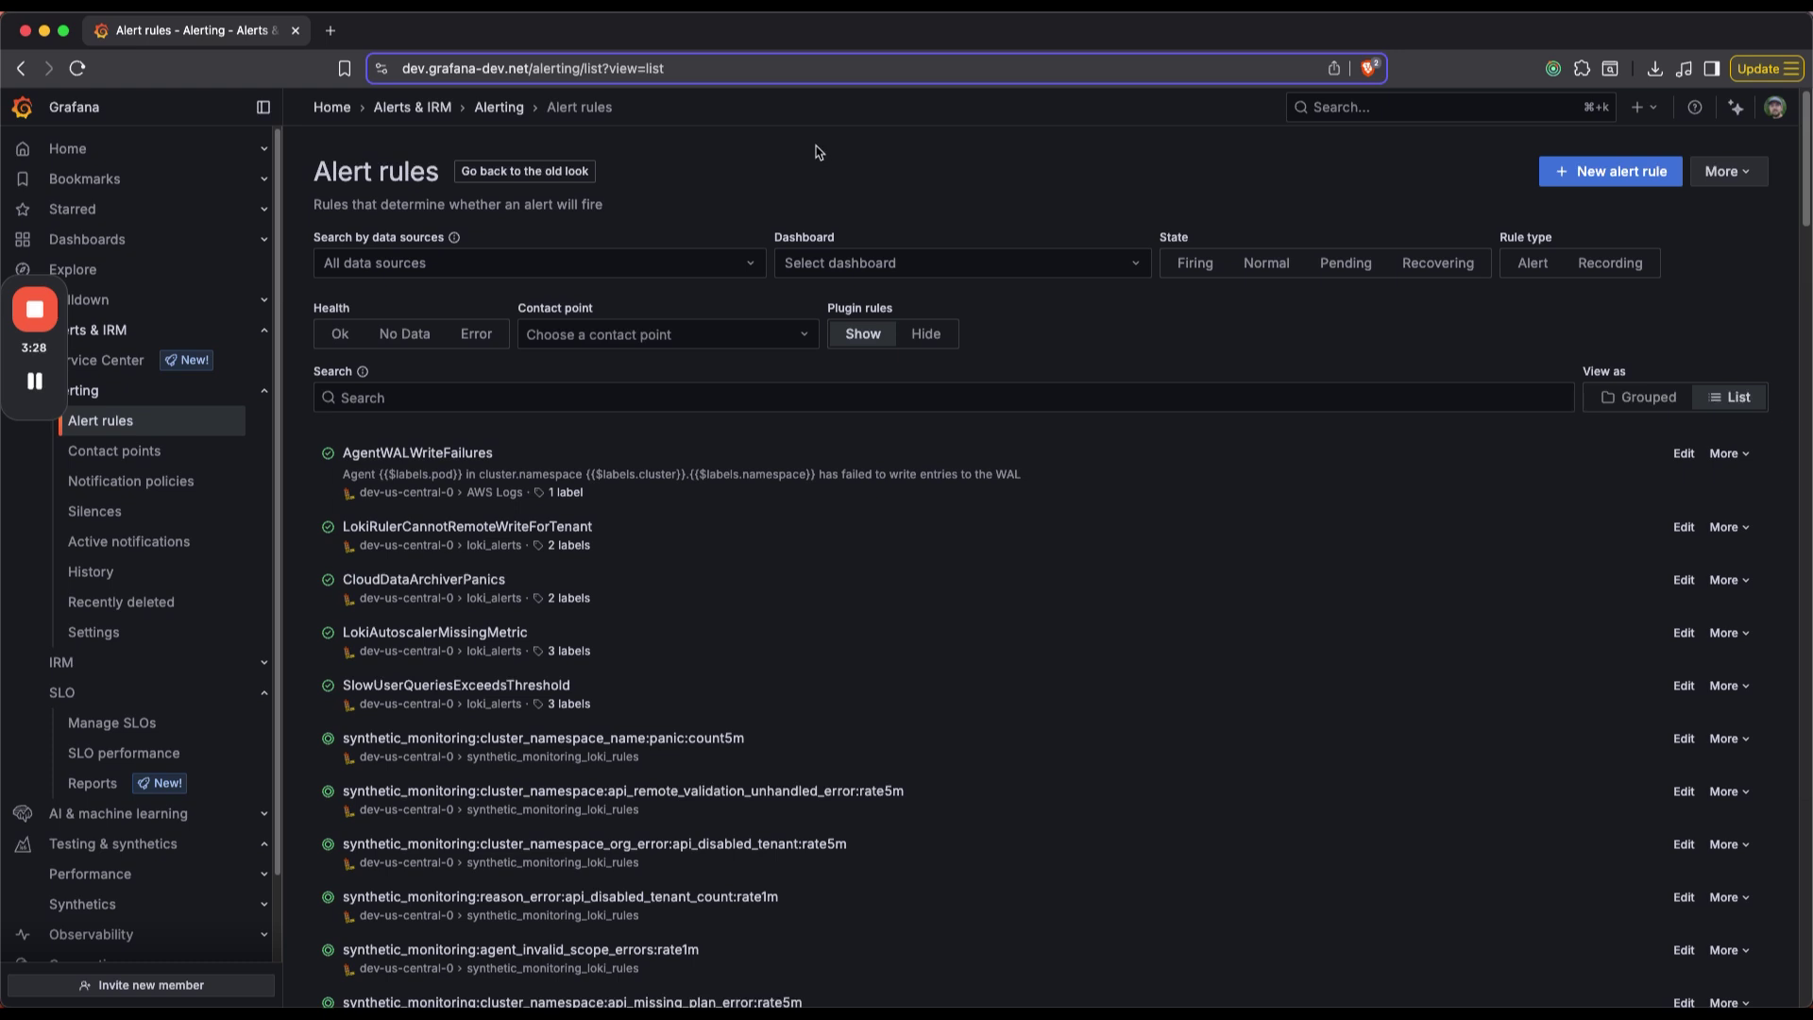
Restore the old Alert rules look, which shows folders with rule counts.
{"action": "left_click", "coordinate": [491, 176]}
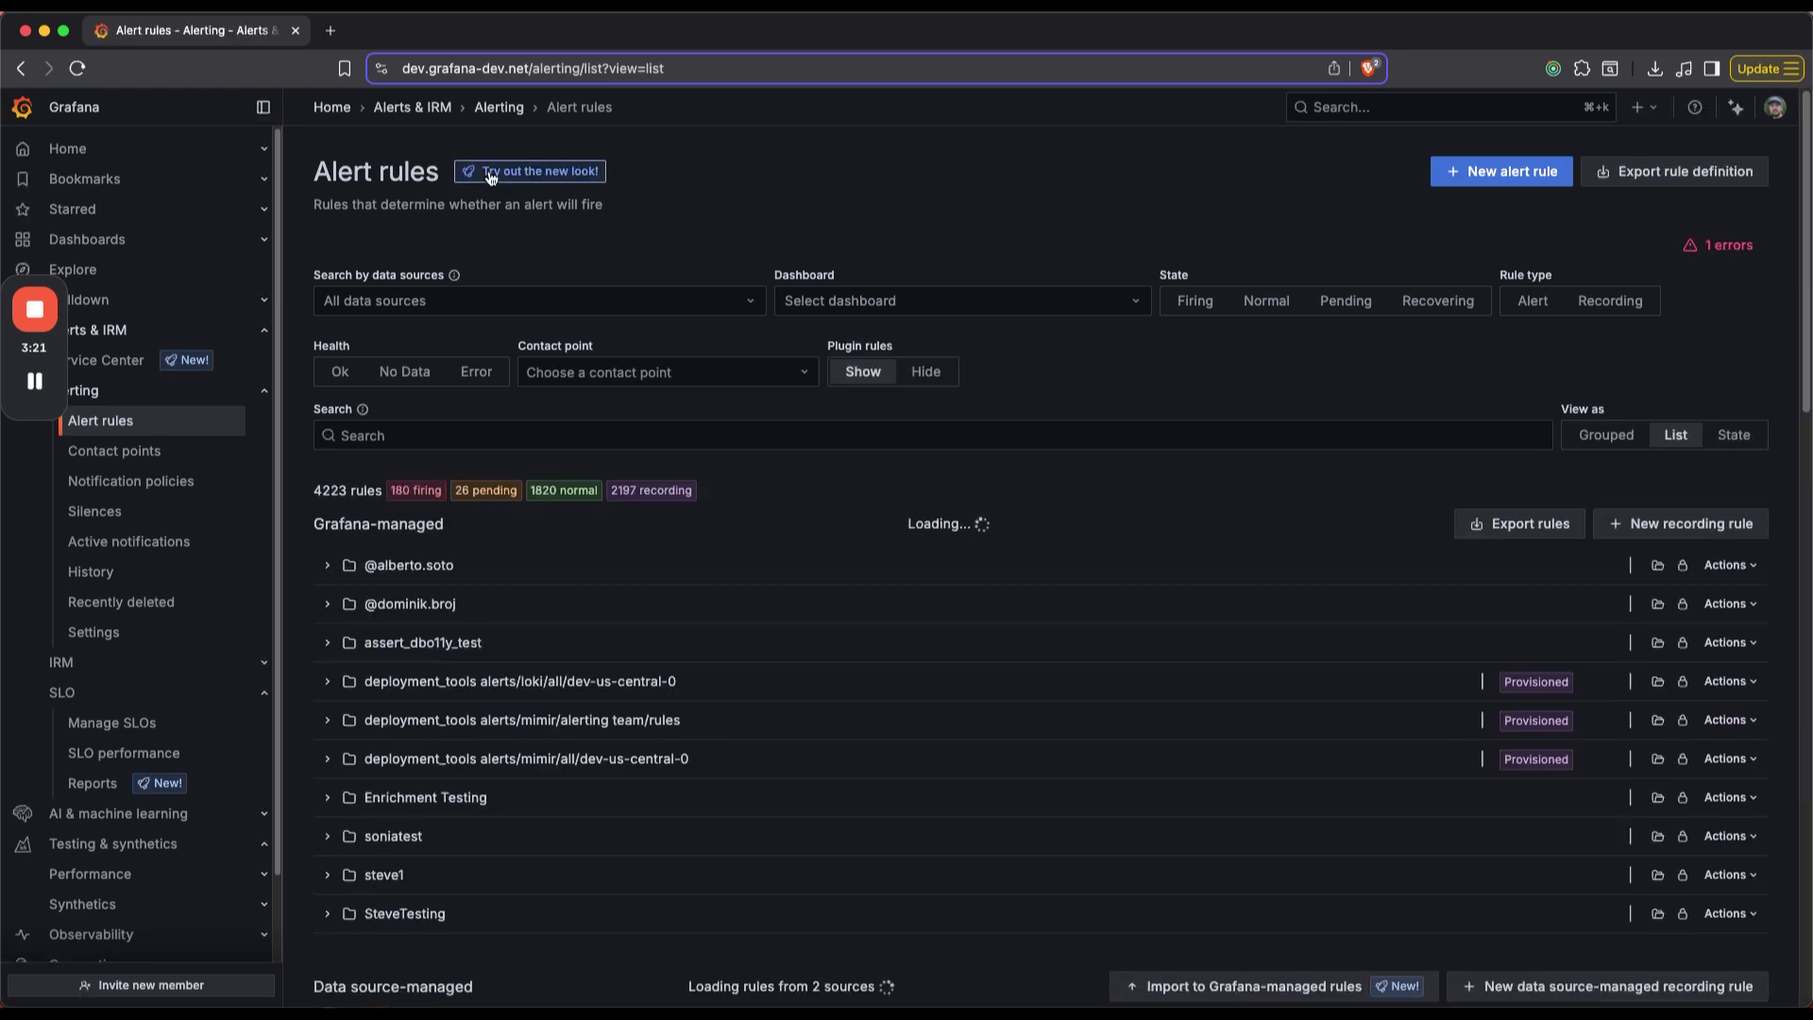